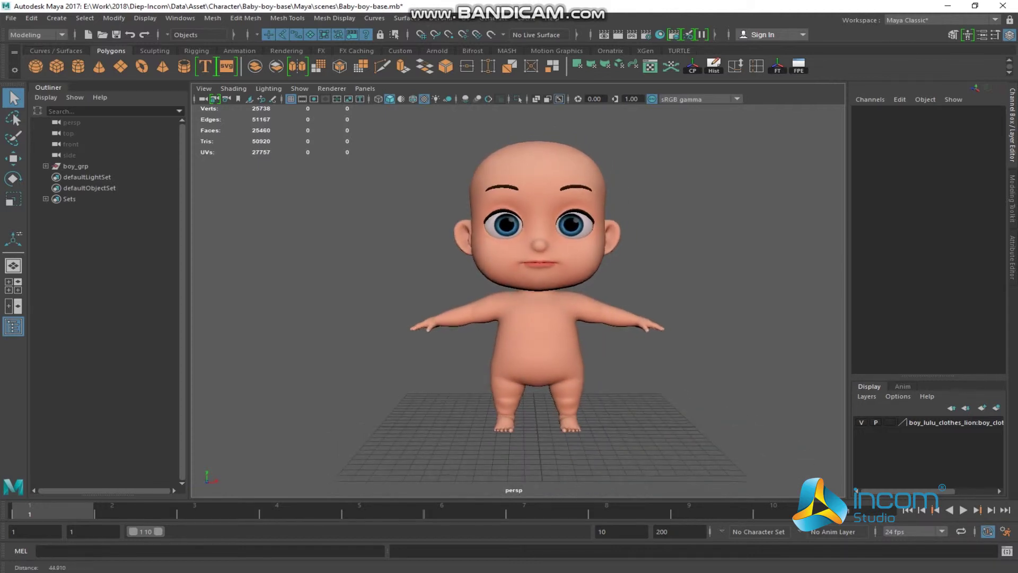
Overlay the wireframe on the shaded baby model and examine the topology of the face and body from several angles
left_click(413, 98)
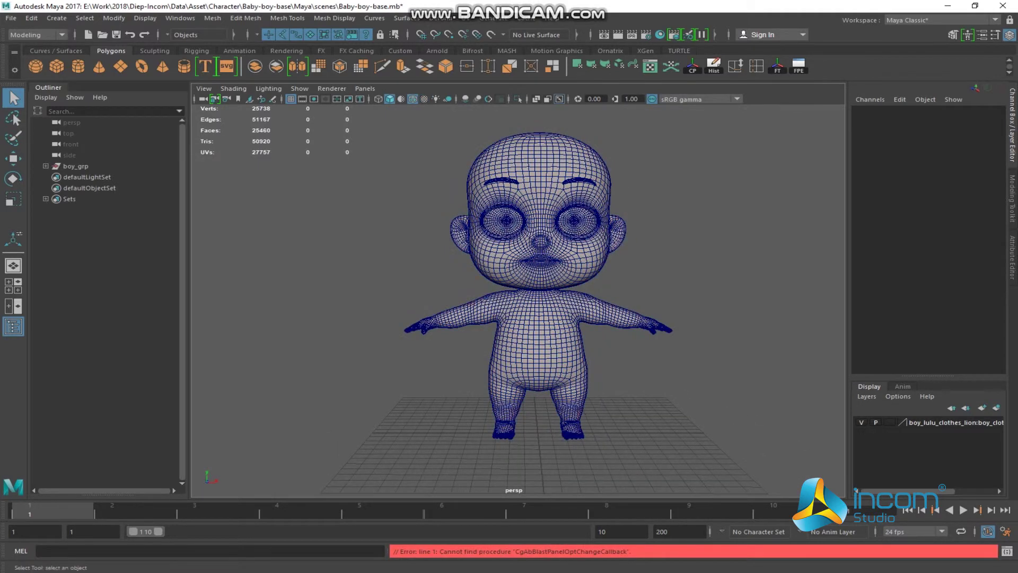
left_click_drag(514, 291, 503, 292, "alt")
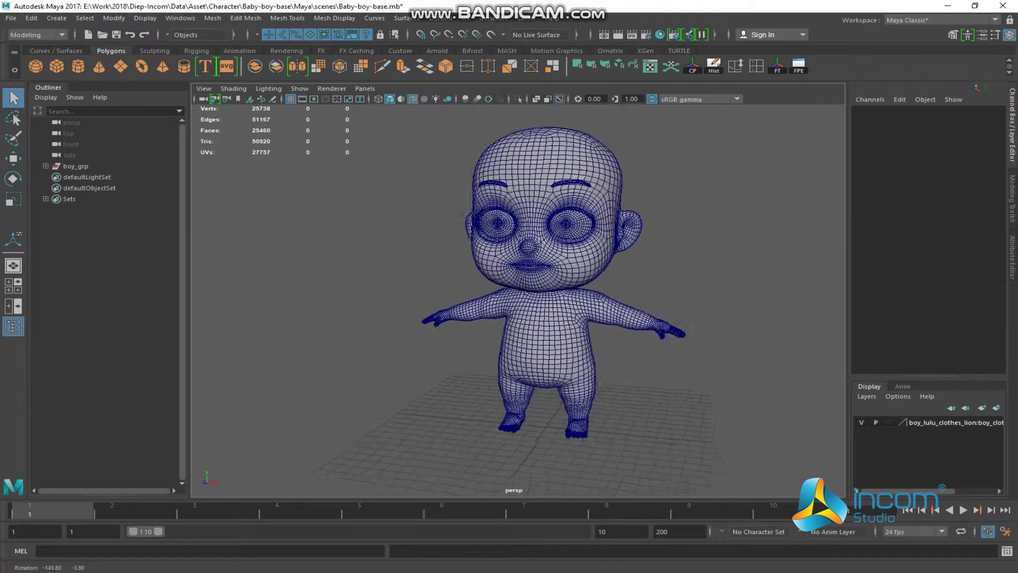
scroll(518, 297, "up", 10)
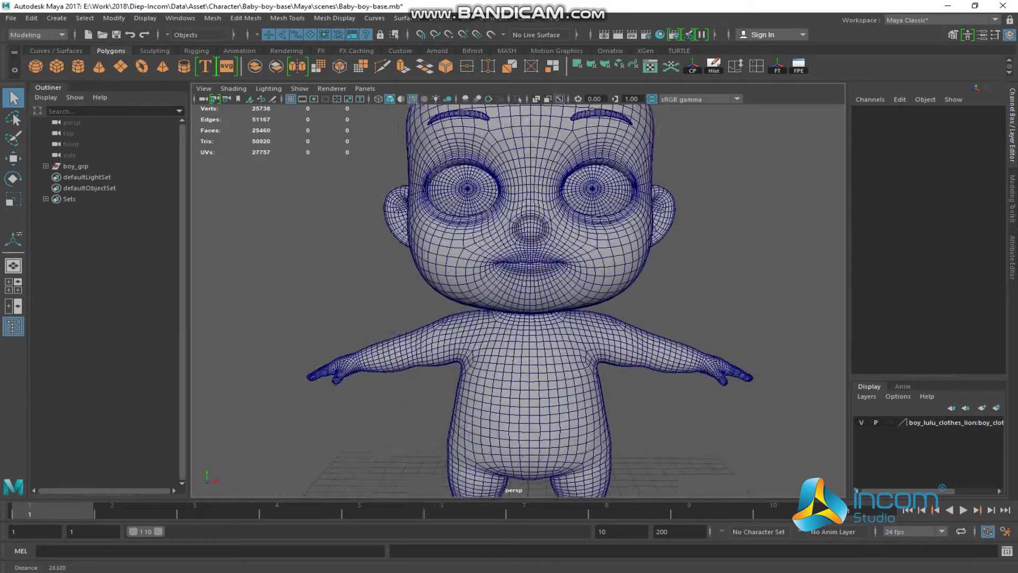
scroll(518, 297, "up", 6)
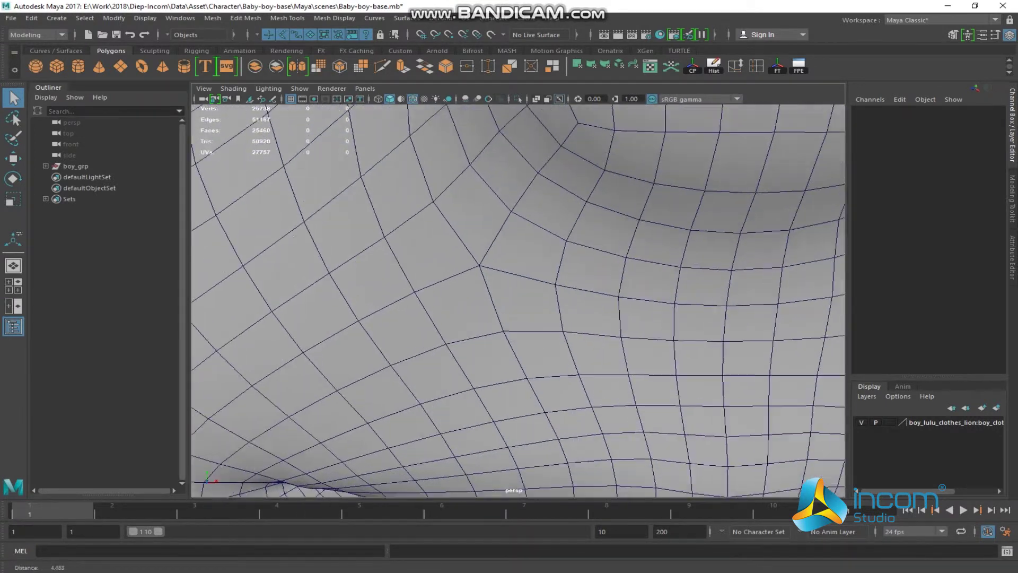
scroll(518, 297, "up", 6)
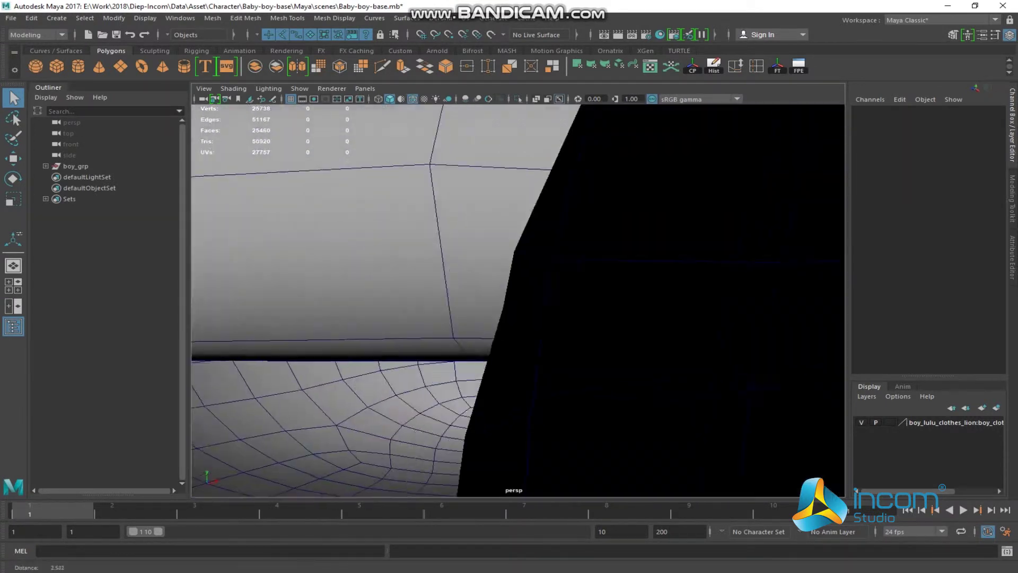
scroll(518, 297, "down", 6)
scroll(518, 297, "down", 12)
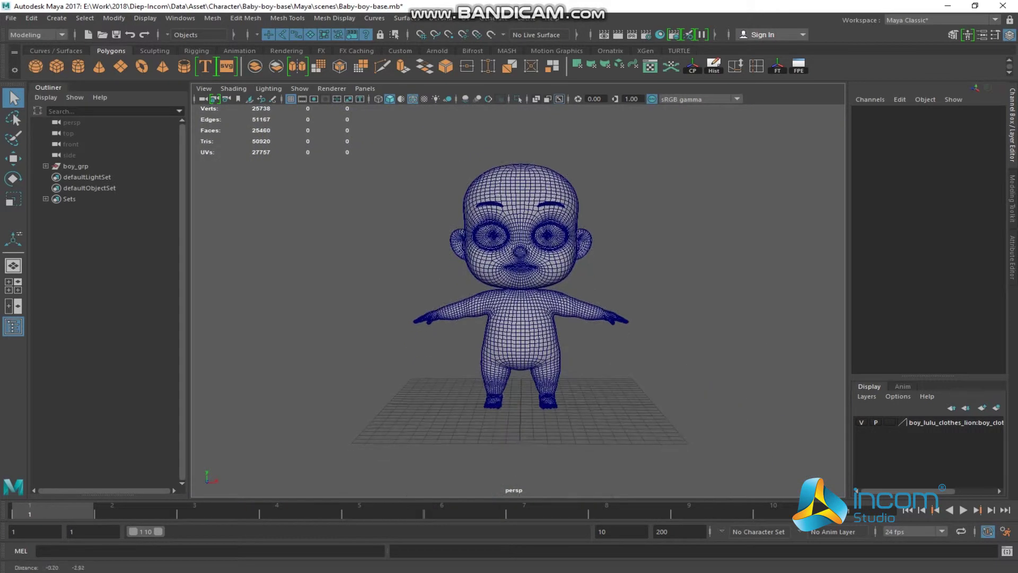
scroll(518, 297, "up", 2)
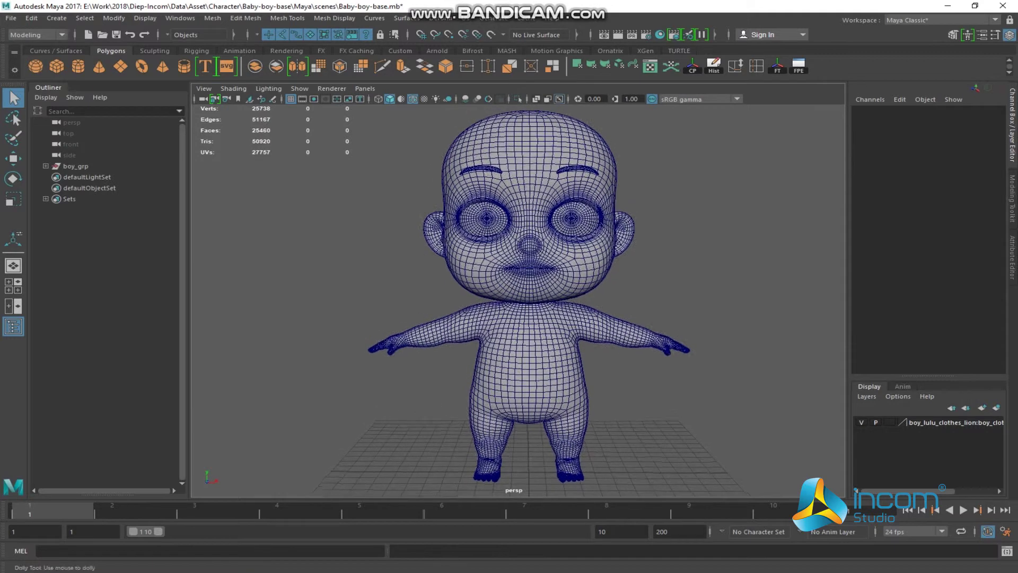
Return the model to textured shading without wireframe and show the NURBS curve rig controls
key("5")
left_click(412, 99)
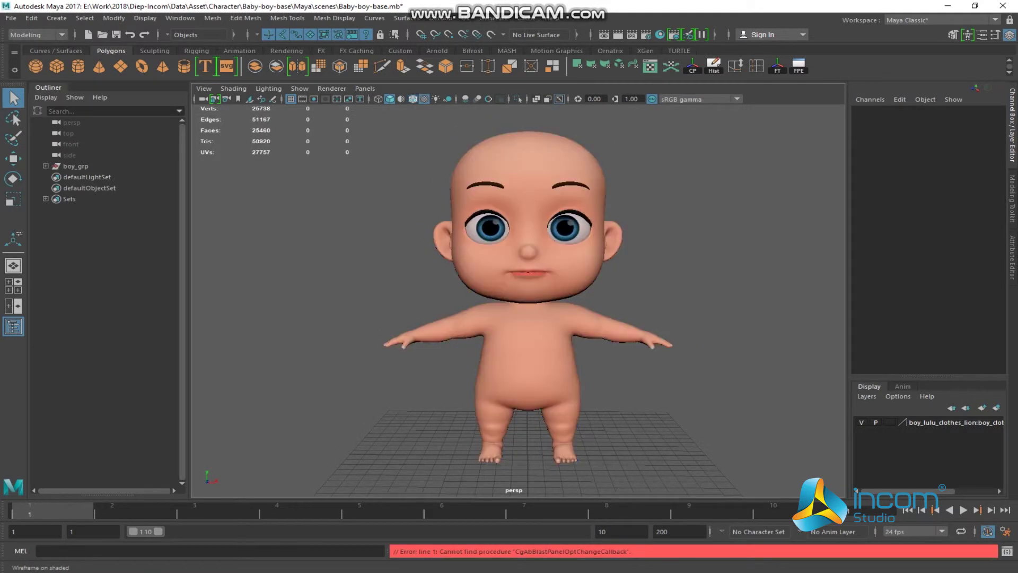
left_click(299, 88)
left_click(339, 146)
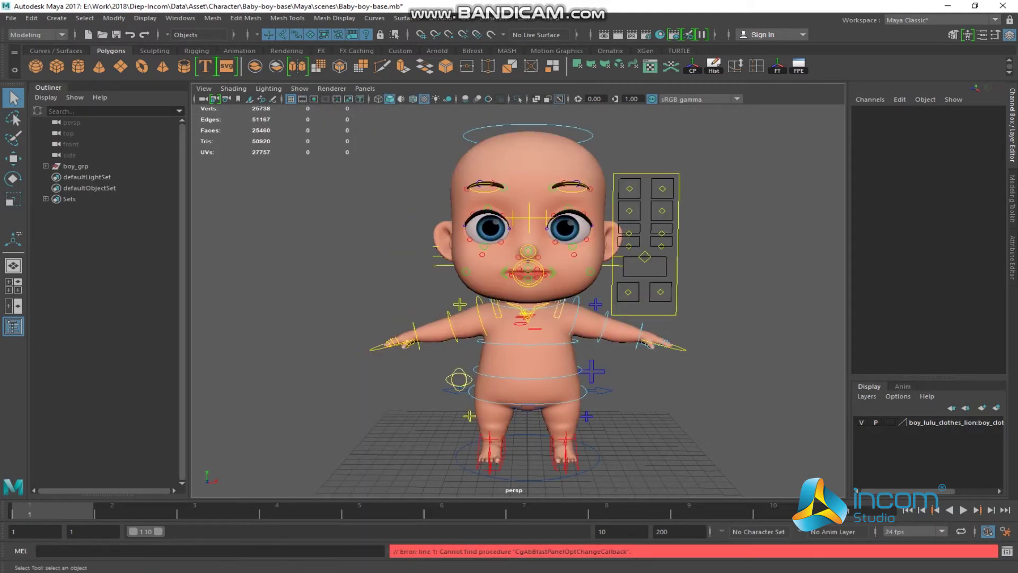
Try out the central mouth control ctrlMouth_M by moving it around its face panel box, and undo the moves
left_click(529, 271)
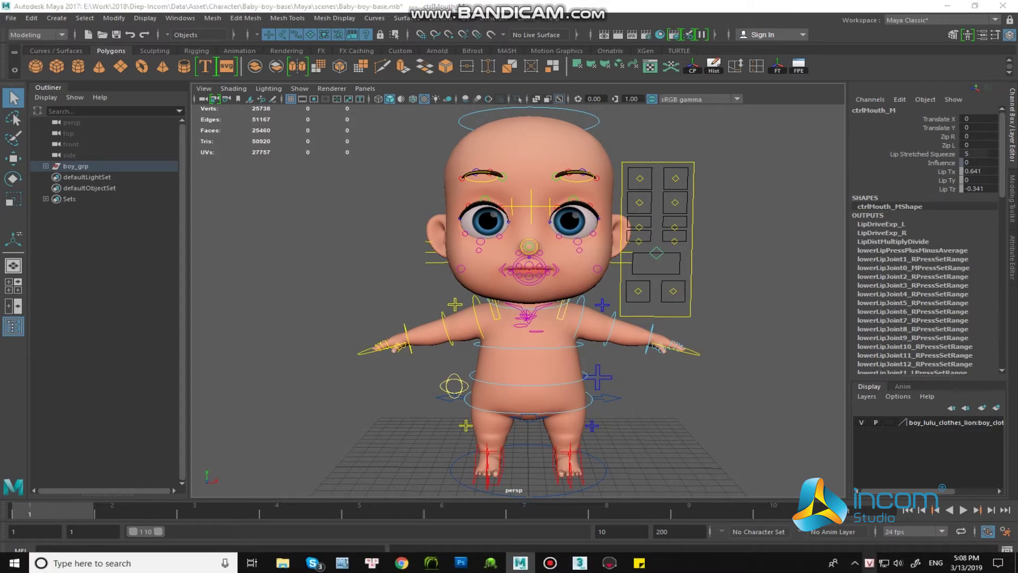
right_click(870, 562)
left_click(748, 549)
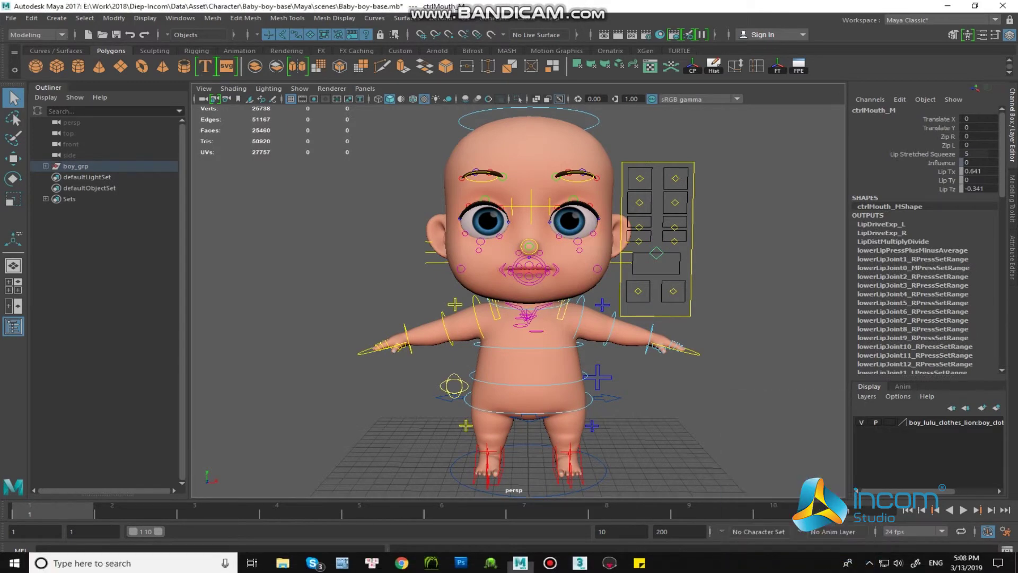
key("w")
left_click_drag(656, 253, 653, 252)
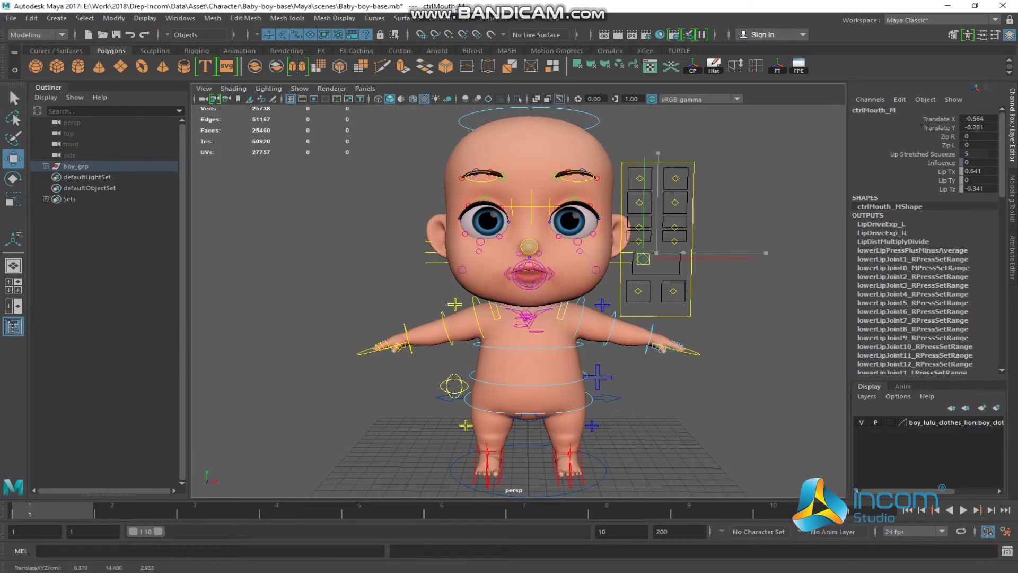
left_click_drag(662, 252, 654, 274)
key("ctrl+z")
key("q")
Try out the right mouth corner control ctrlMouthCorner_R by moving it in the face panel, and undo the moves
left_click(501, 269)
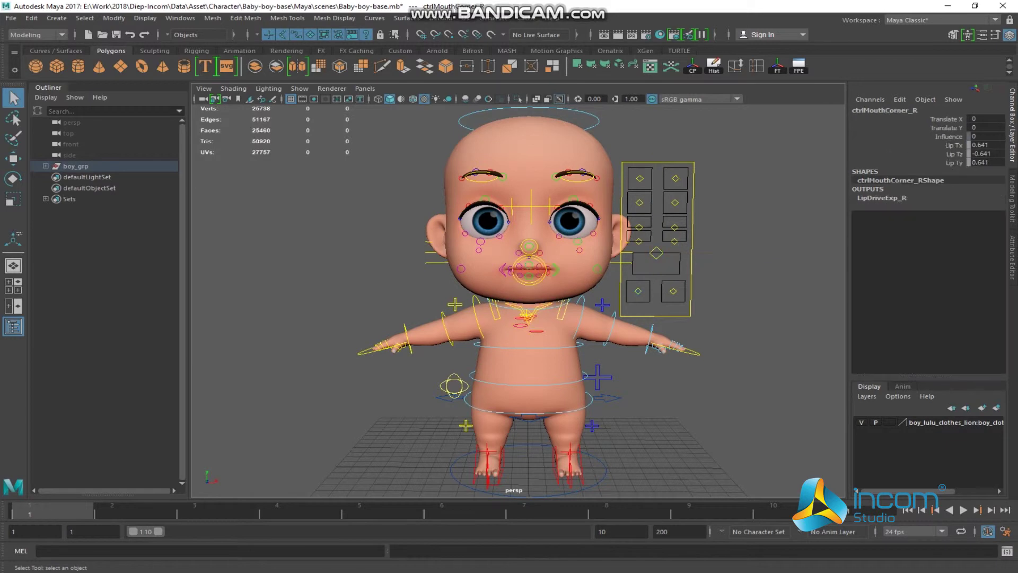
key("w")
mouse_move(639, 291)
left_mouse_down()
mouse_move(649, 302)
mouse_move(628, 301)
mouse_move(628, 286)
mouse_move(648, 279)
mouse_move(627, 299)
left_mouse_up()
key("ctrl+z")
key("ctrl+z")
key("ctrl+z")
key("ctrl+z")
key("ctrl+z")
key("q")
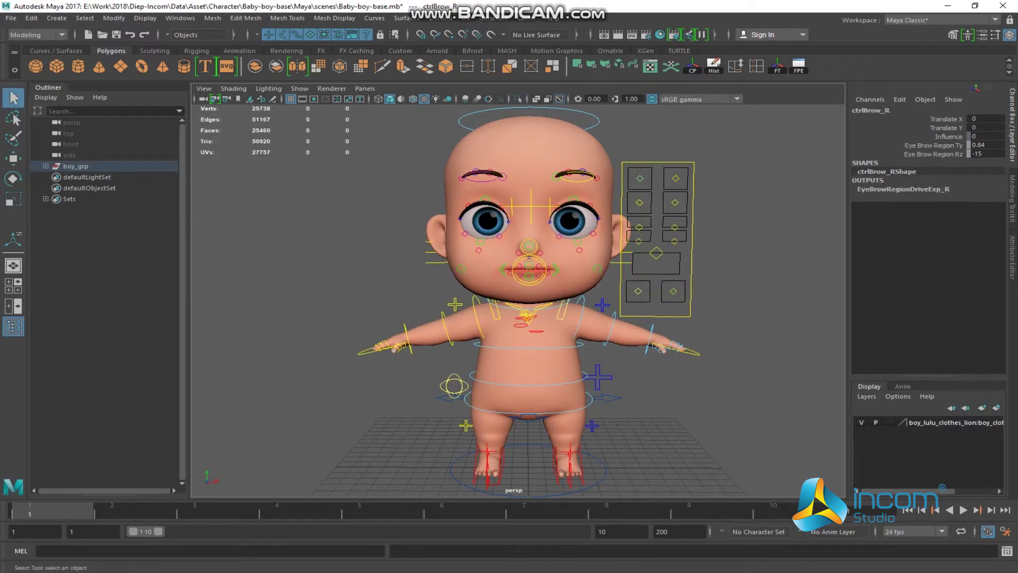
Try moving the ctrlBrow_R and ctrlBrow_L eyebrow controls in the face panel, and undo the moves
key("w")
mouse_move(639, 178)
left_mouse_down()
mouse_move(645, 189)
mouse_move(627, 168)
left_mouse_up()
key("ctrl+z")
key("ctrl+z")
key("ctrl+z")
key("ctrl+z")
key("ctrl+z")
key("ctrl+z")
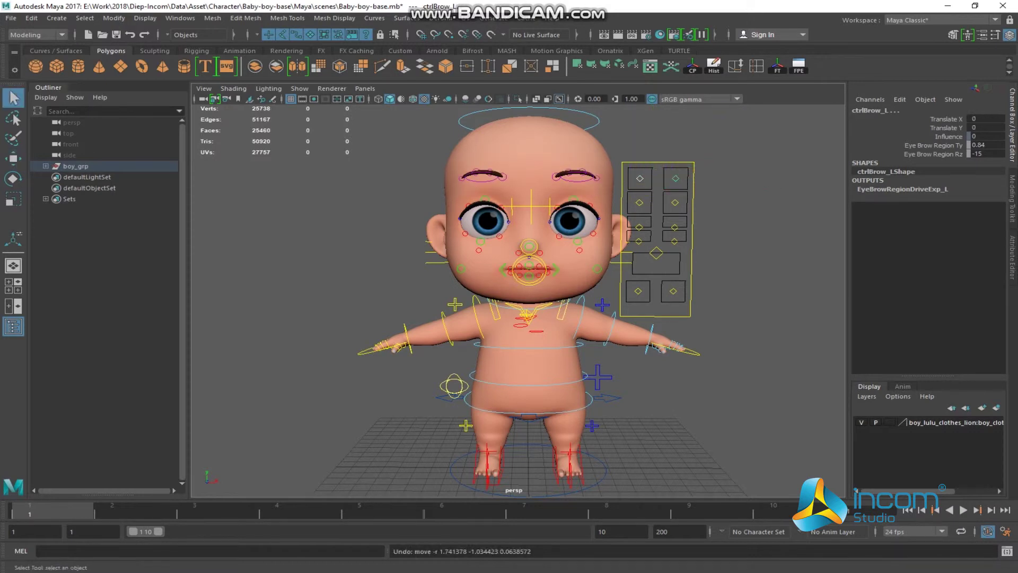
key("q")
Try moving both ctrlEye controls together to shift the gaze sideways, and undo the moves
left_click(639, 202)
key("w")
mouse_move(639, 202)
left_mouse_down()
mouse_move(651, 192)
mouse_move(631, 212)
mouse_move(628, 201)
mouse_move(647, 192)
mouse_move(636, 214)
mouse_move(633, 191)
mouse_move(627, 204)
left_mouse_up()
key("ctrl+z")
key("ctrl+z")
key("ctrl+z")
key("ctrl+z")
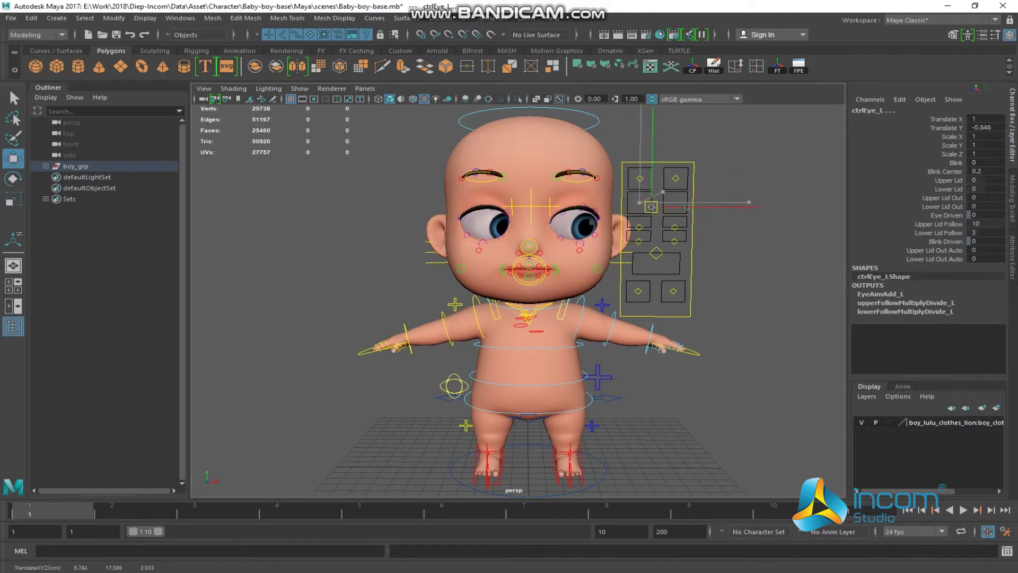
key("q")
Try out the cheek control ctrlCheek_R and the nose control ctrlNose_L by moving them in the face panel
left_click(461, 268)
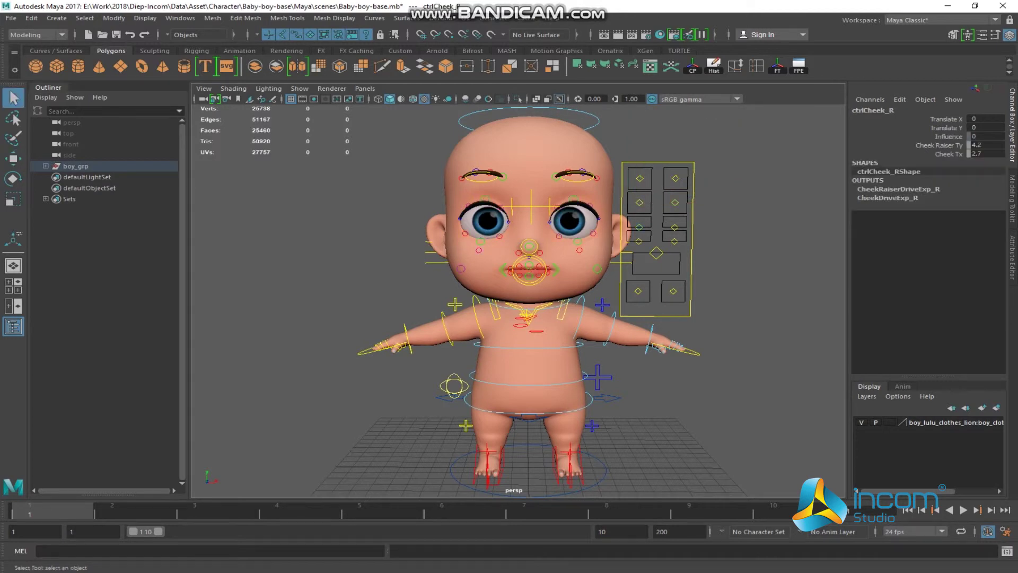
key("w")
mouse_move(639, 227)
left_mouse_down()
mouse_move(651, 223)
mouse_move(639, 227)
left_mouse_up()
key("q")
left_click(637, 241)
key("w")
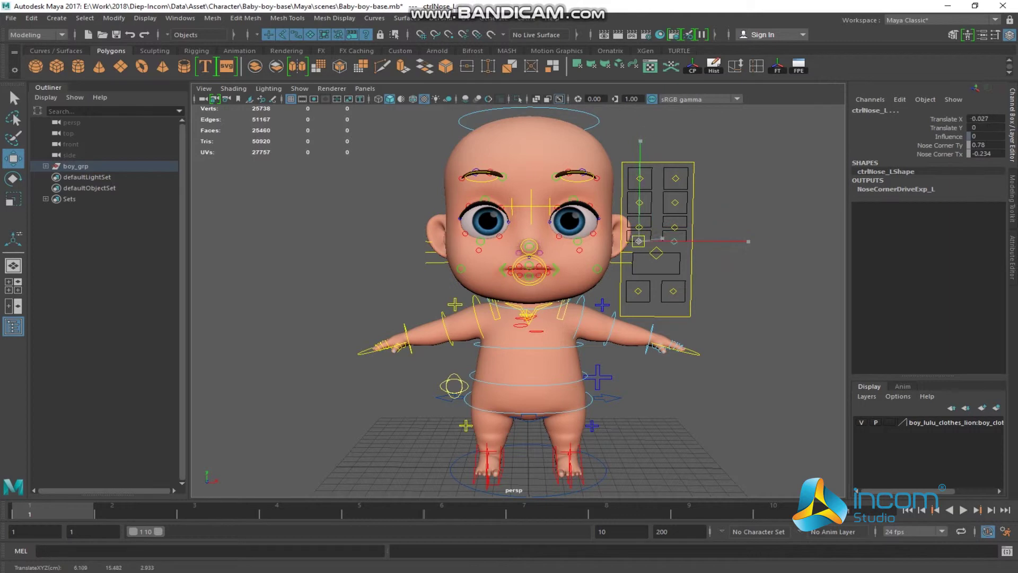
key("q")
Try out the Blink attribute on both eye controls and return it to 0
left_click(639, 179)
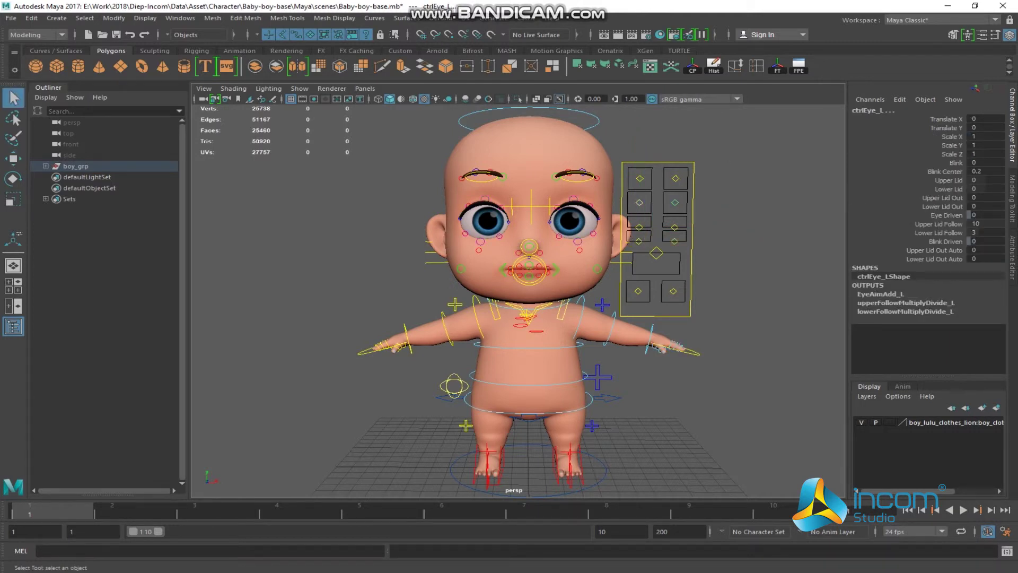
left_click(952, 162)
mouse_move(530, 318)
middle_mouse_down()
mouse_move(583, 318)
mouse_move(530, 318)
middle_mouse_up()
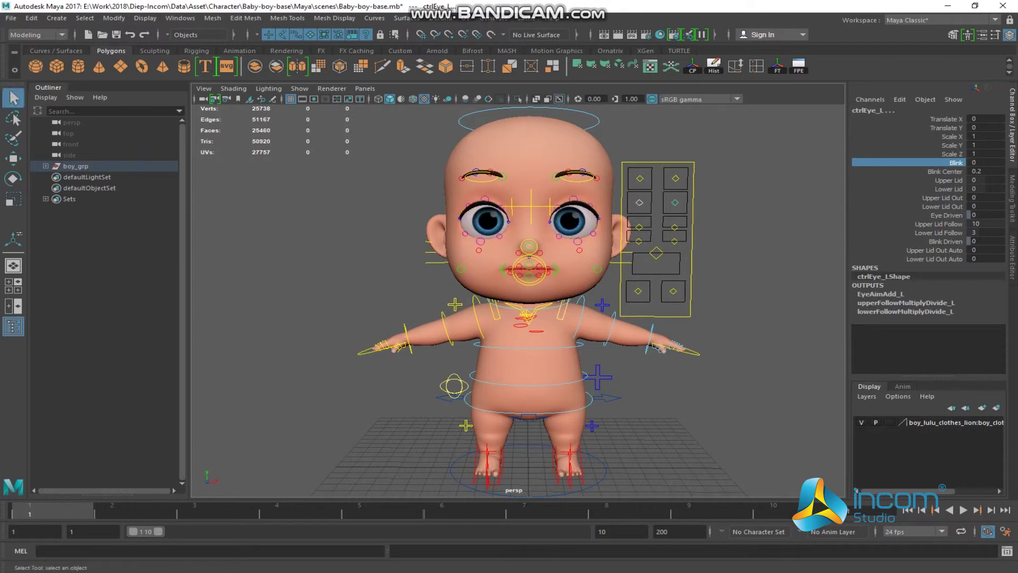
key("q")
Switch both arms to IK with an FKIKBlend of 10 and try moving the IKArm_L and IKArm_R controls
left_click(680, 350)
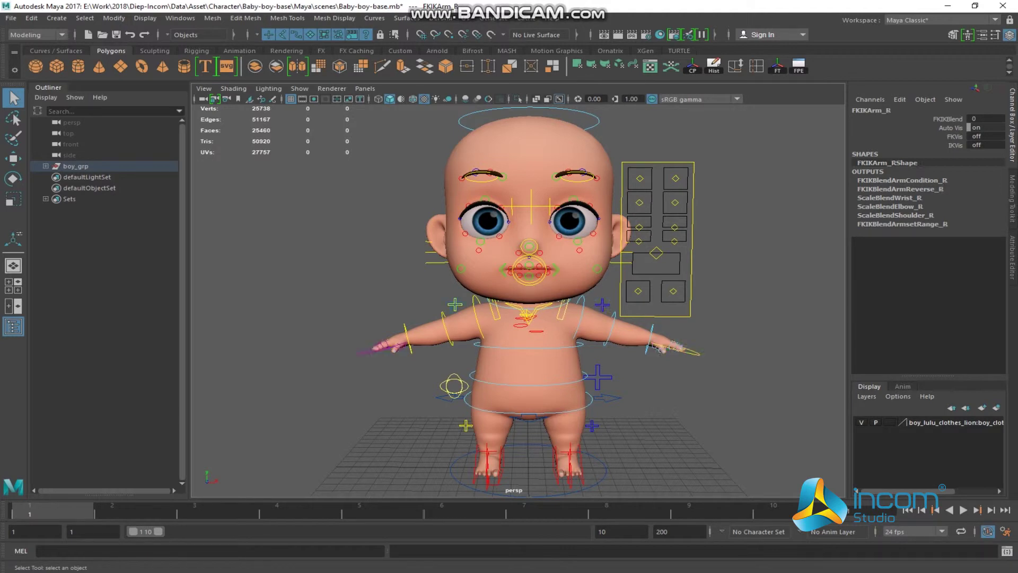
left_click(947, 119)
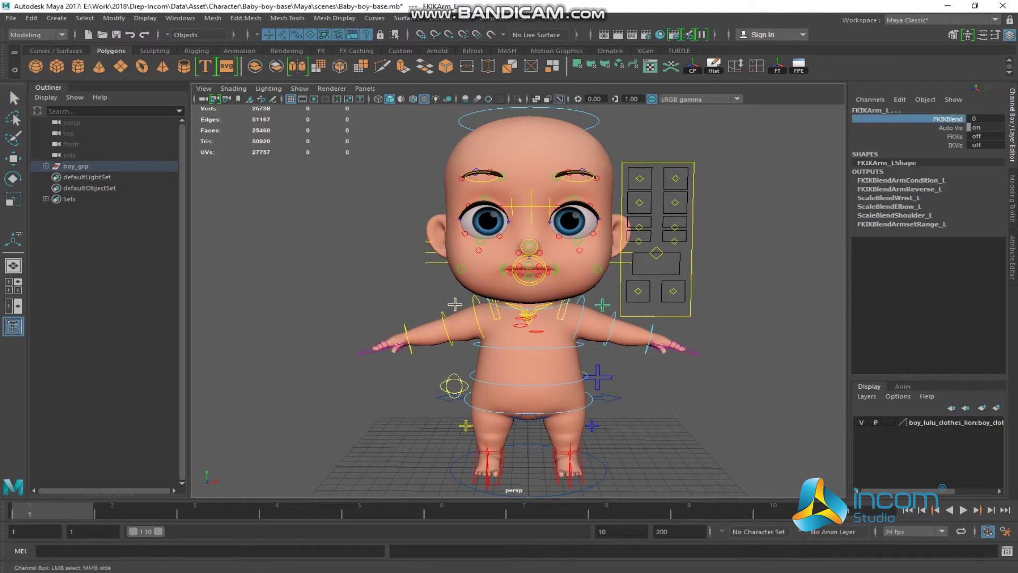
left_click(650, 339)
key("w")
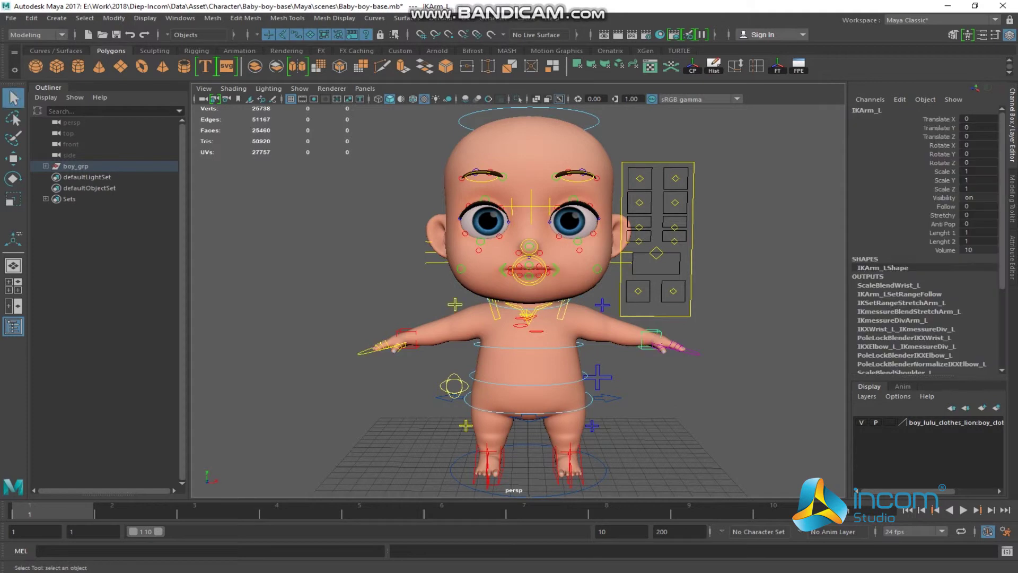
mouse_move(649, 339)
left_mouse_down()
mouse_move(616, 336)
mouse_move(649, 339)
left_mouse_up()
left_click(407, 338)
mouse_move(407, 338)
left_mouse_down()
mouse_move(442, 330)
mouse_move(426, 323)
mouse_move(432, 335)
mouse_move(407, 338)
left_mouse_up()
key("q")
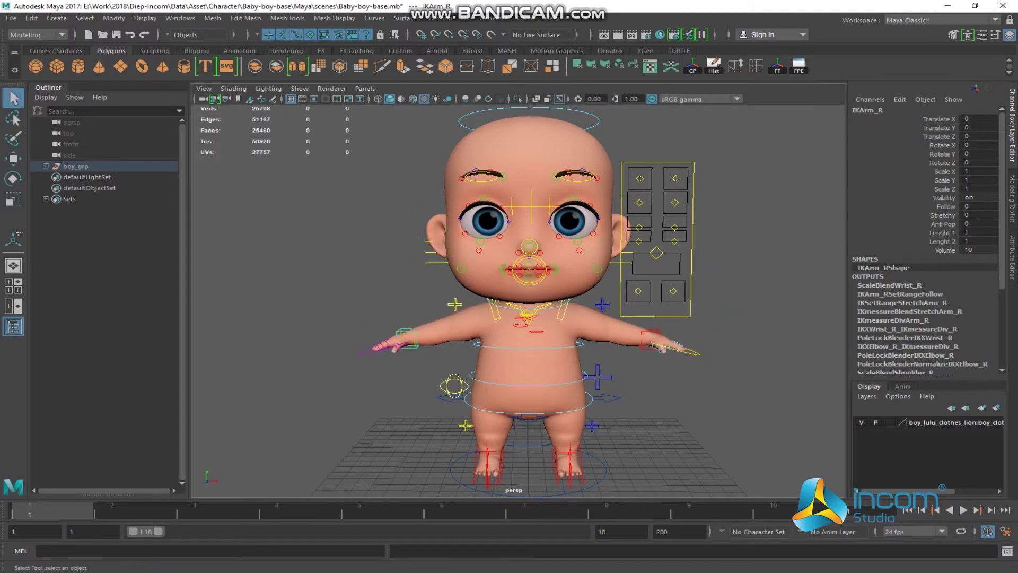
Switch both arms back to FK by setting FKIKBlend to 0 on the two FKIKArm controls
left_click(405, 339)
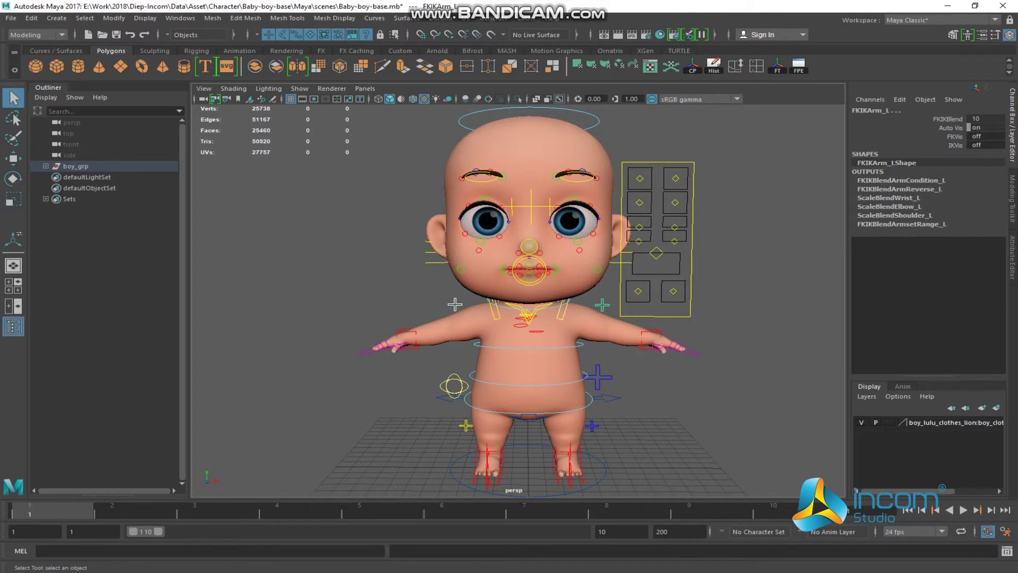
left_click(983, 119)
type("0")
key("Return")
Try rotating the left arm's FKElbow_L and FKWrist_L controls, and undo the rotations
left_click(613, 324)
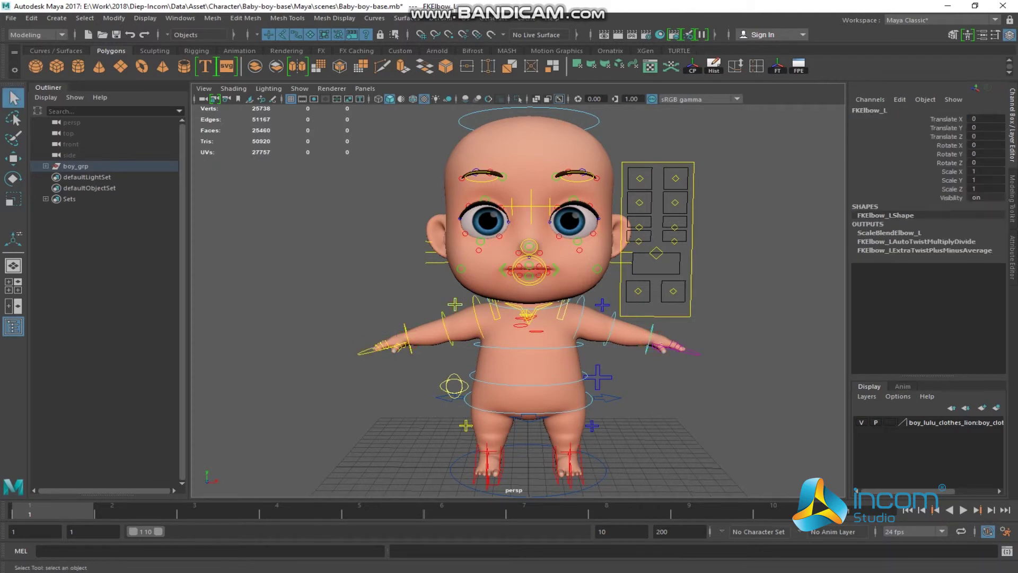
key("e")
left_click_drag(689, 356, 685, 342)
left_click(652, 347)
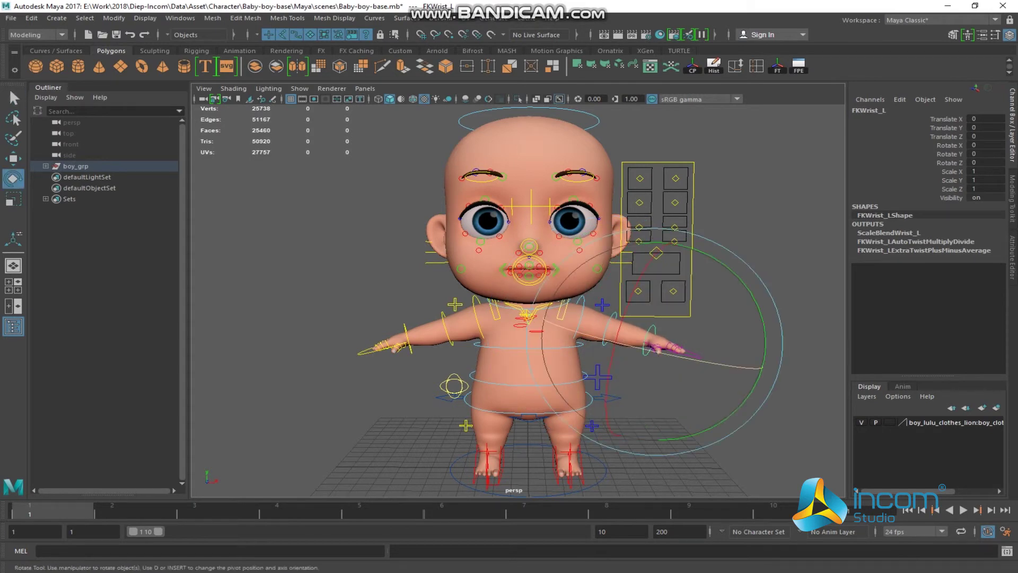
left_click_drag(621, 332, 648, 312)
key("ctrl+z")
key("ctrl+z")
key("ctrl+z")
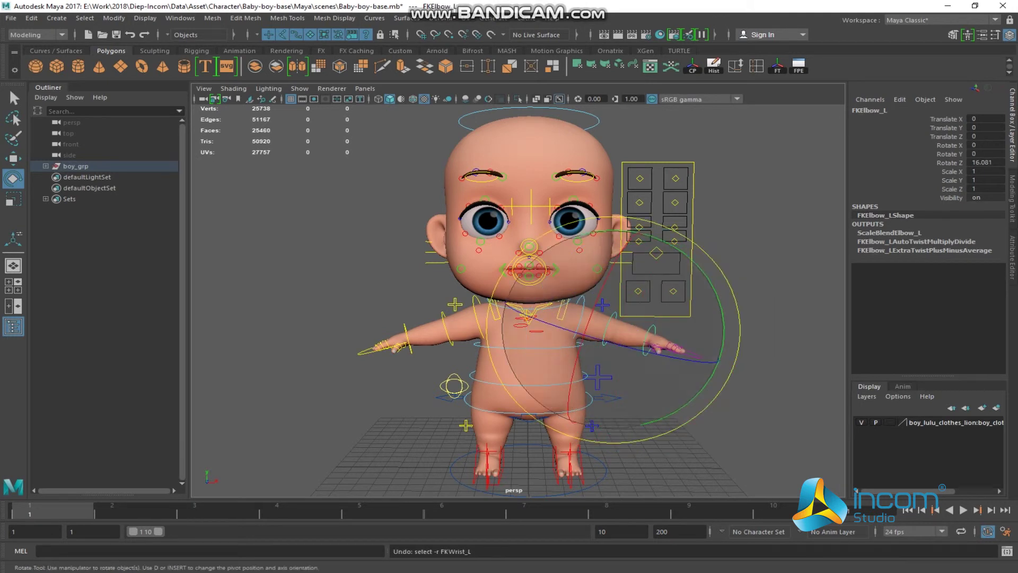
key("q")
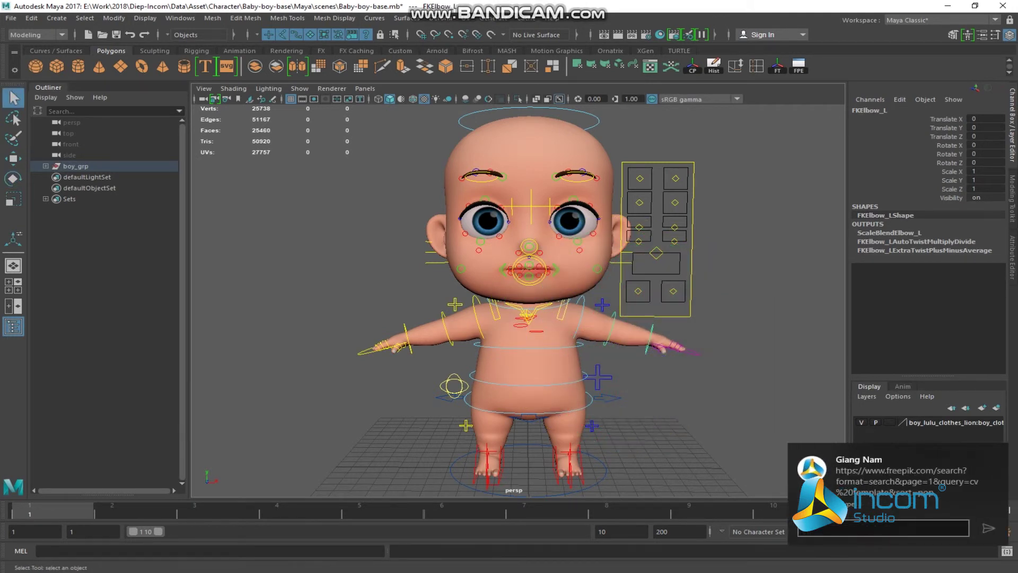
Try rotating the hips with the HipSwinger_M control, and undo the rotation
left_click(472, 378)
key("e")
left_click_drag(509, 371, 533, 371)
key("ctrl+z")
key("ctrl+z")
key("ctrl+z")
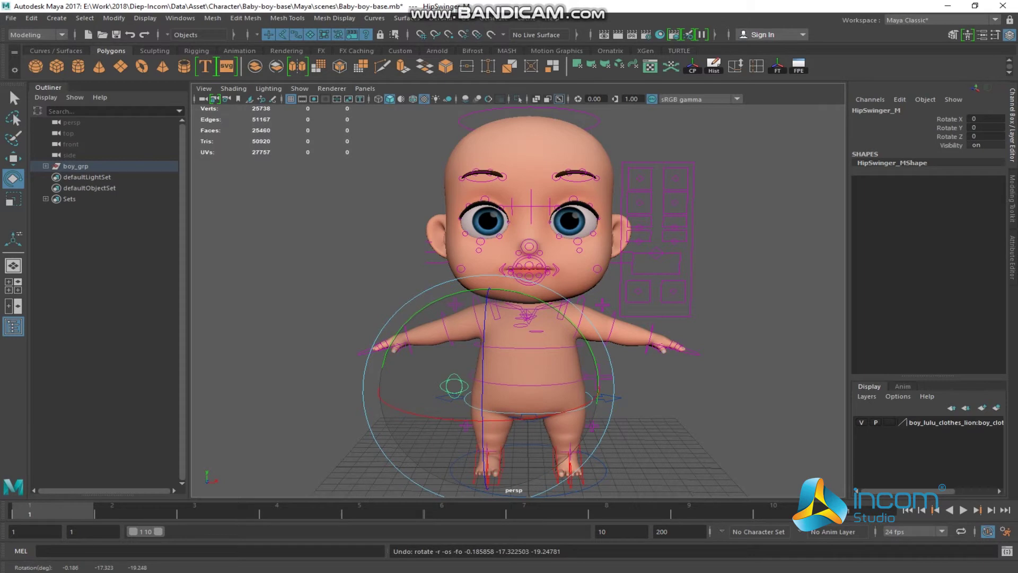
Try moving the whole body sideways and vertically with the RootX_M control, and undo the moves
key("Up")
key("w")
mouse_move(626, 397)
left_mouse_down()
mouse_move(638, 397)
mouse_move(609, 398)
mouse_move(624, 397)
left_mouse_up()
key("ctrl+z")
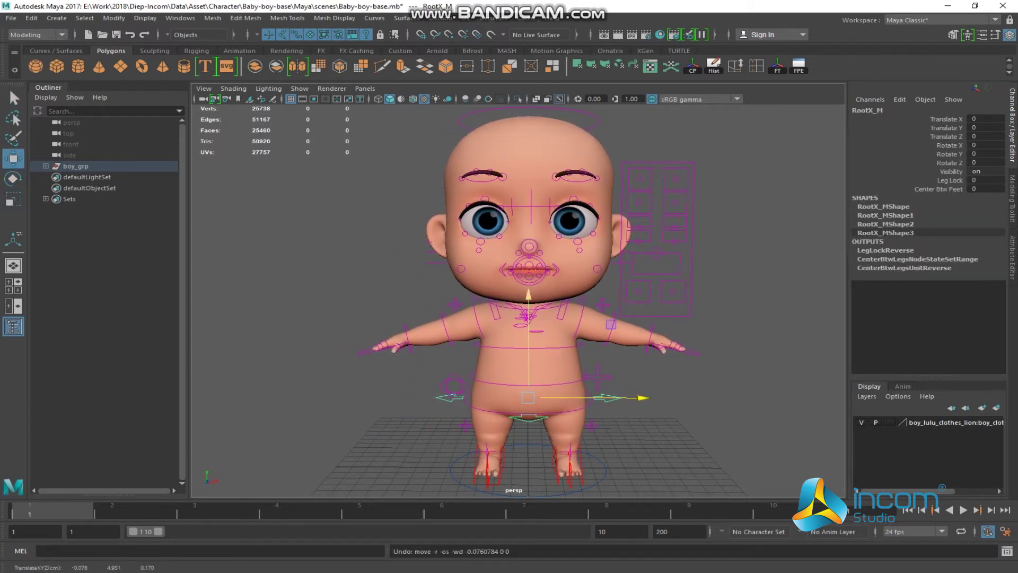
mouse_move(527, 296)
left_mouse_down()
mouse_move(528, 321)
mouse_move(528, 290)
left_mouse_up()
key("ctrl+z")
key("ctrl+z")
key("q")
Try rotating both EyeBrowRegion controls and lowering them to a Translate Y of about -1.76
left_click(483, 176)
key("e")
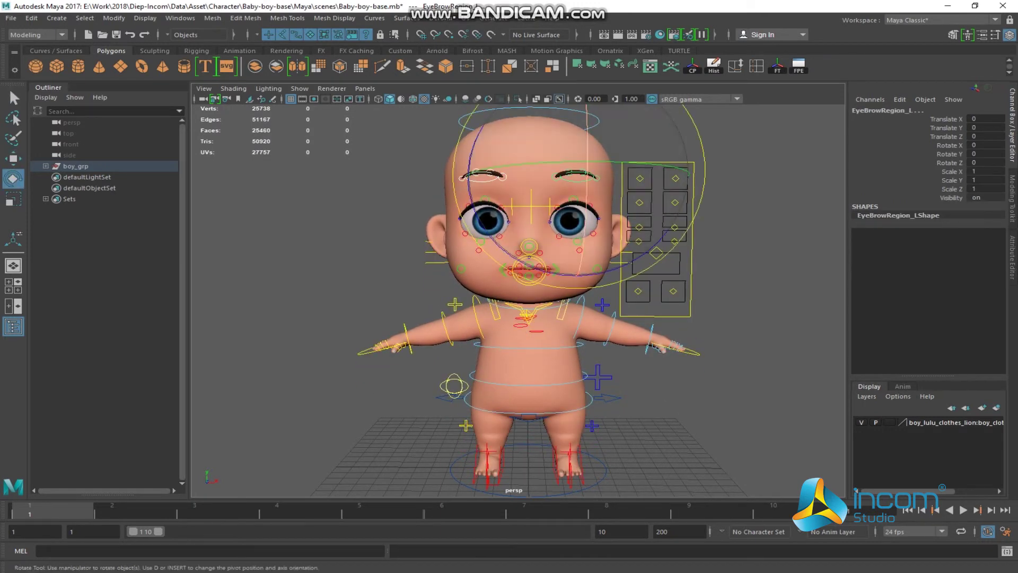
left_click_drag(589, 159, 577, 137)
key("w")
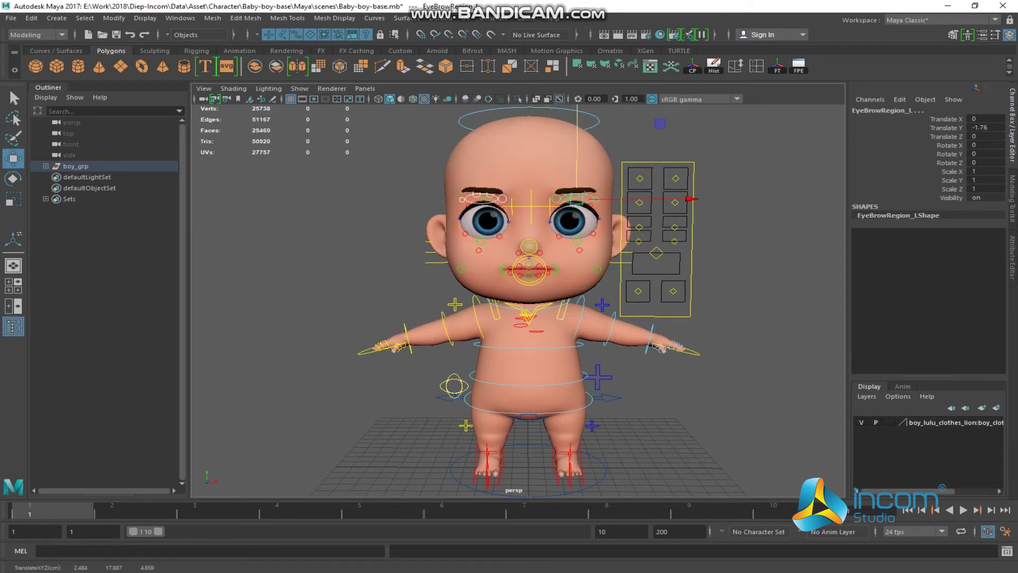
key("q")
Try moving both lip corner controls outward and up into a smile, and undo the moves
left_click(555, 270)
key("w")
left_click_drag(503, 270, 504, 261)
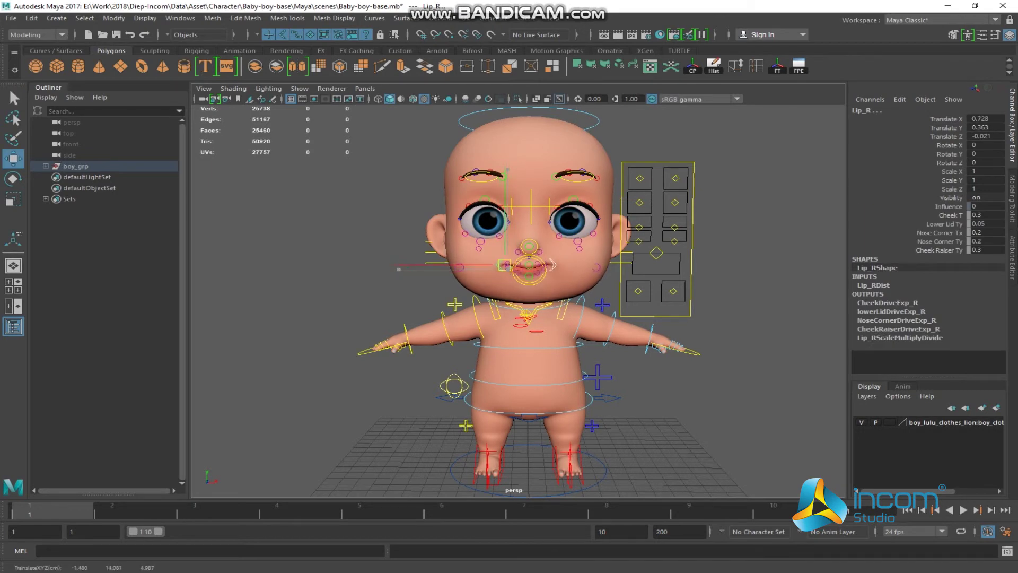
key("ctrl+z")
key("ctrl+z")
key("ctrl+z")
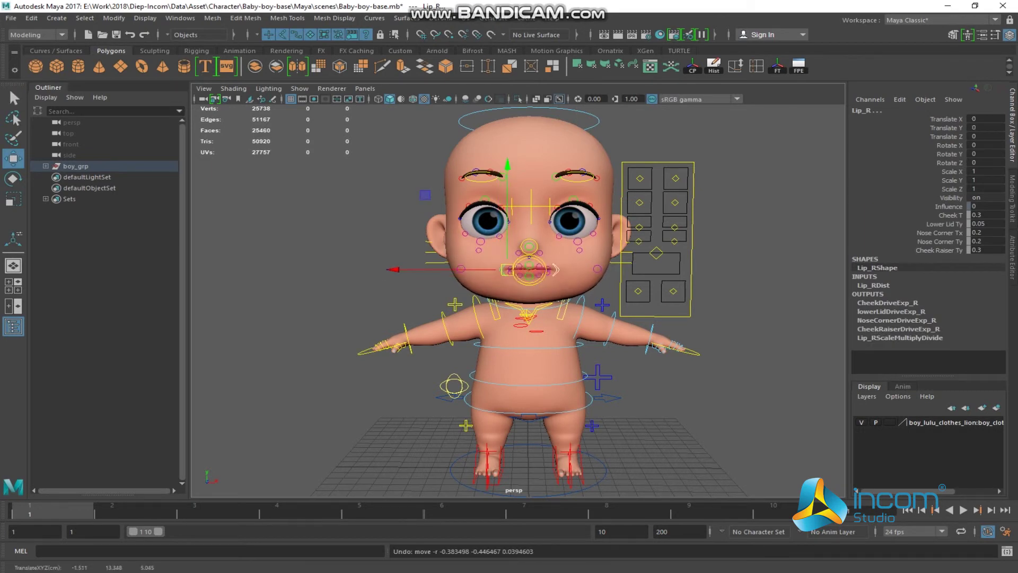
Try rotating the circular control around the mouth, and undo the rotation
key("q")
left_click(528, 271)
key("e")
mouse_move(530, 238)
left_mouse_down()
mouse_move(504, 249)
mouse_move(531, 243)
left_mouse_up()
key("ctrl+z")
key("ctrl+z")
key("ctrl+z")
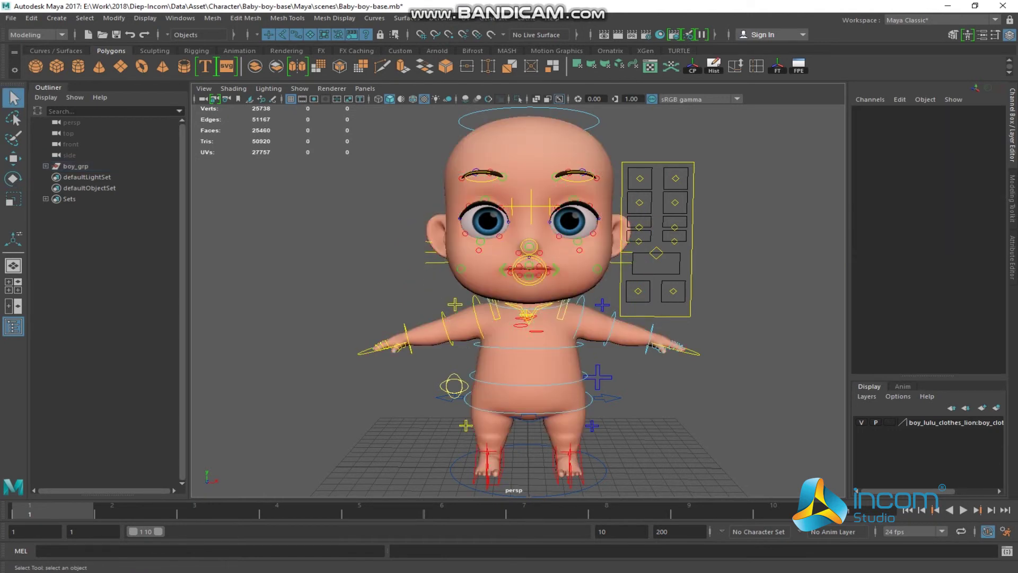
Try moving the feet with the IKLeg_R and IKLeg_L controls, and undo the moves
left_click(529, 418)
left_click(486, 469)
left_click_drag(530, 265, 450, 265, "alt")
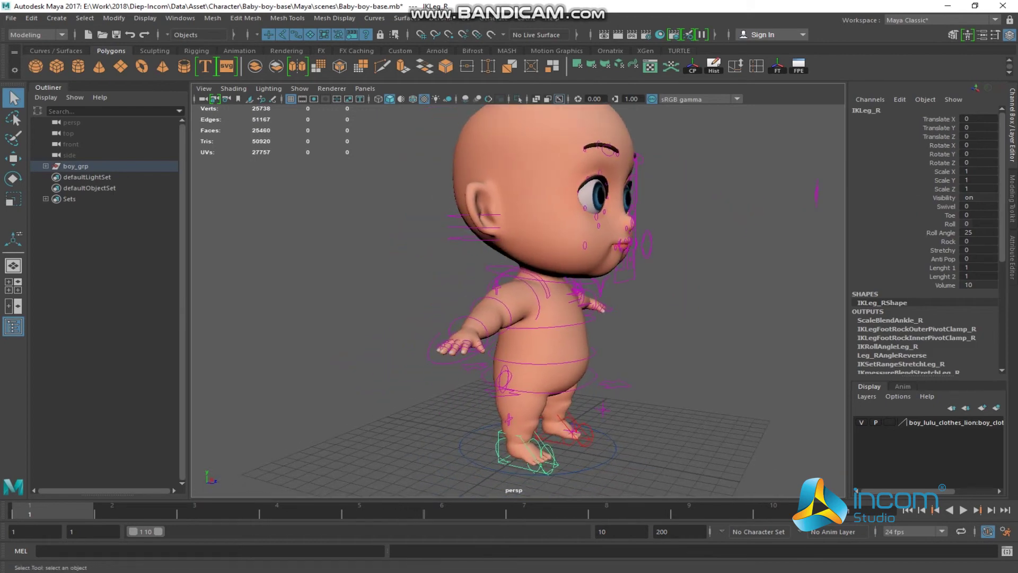
key("w")
scroll(530, 291, "up", 2)
left_click_drag(515, 440, 570, 426)
key("q")
left_click(583, 434)
key("w")
key("ctrl+z")
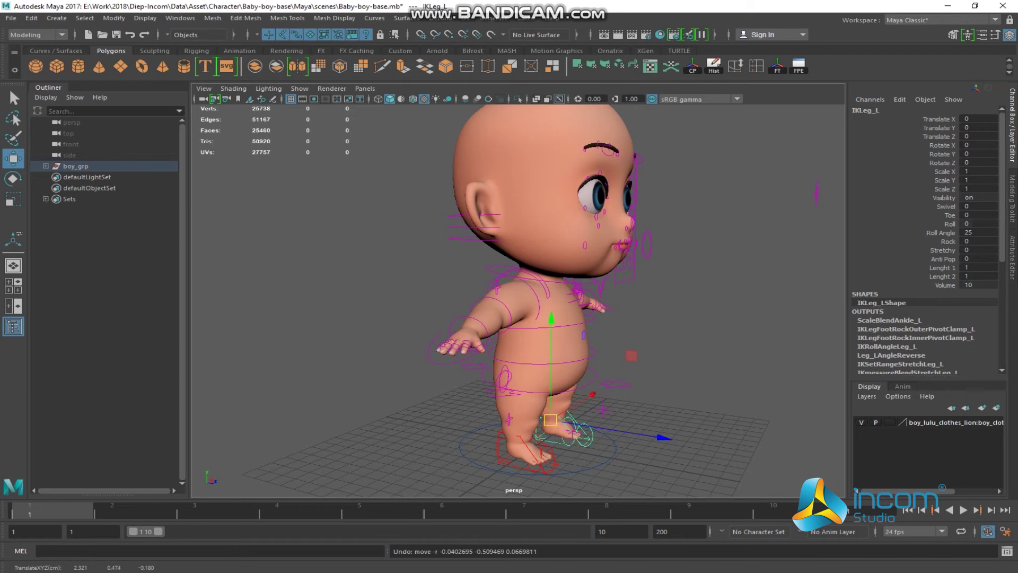
Set the Index, Middle, Ring and Pinky Curl of the Fingers_R control to 10
key("q")
left_click(459, 347)
left_click(947, 136)
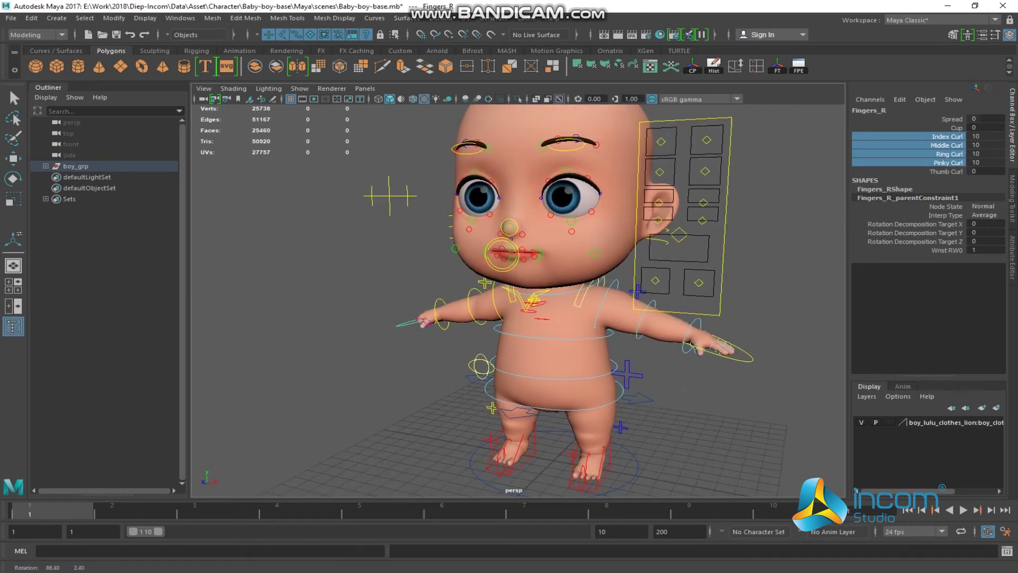
Select the Index, Middle, Ring, Pinky and Thumb Curl attributes of the Fingers_L control
key("q")
left_click(723, 337)
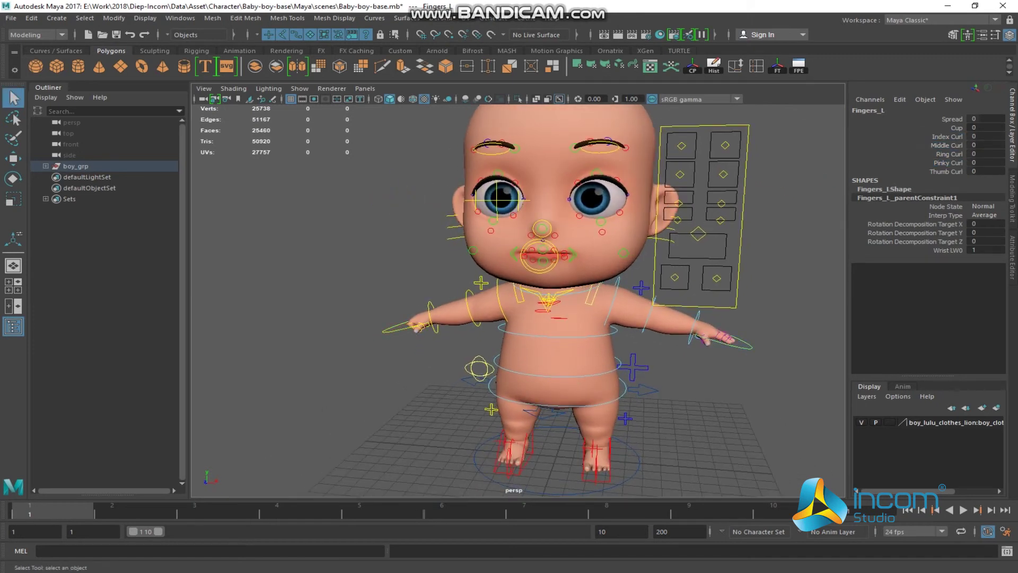
left_click_drag(948, 136, 948, 163)
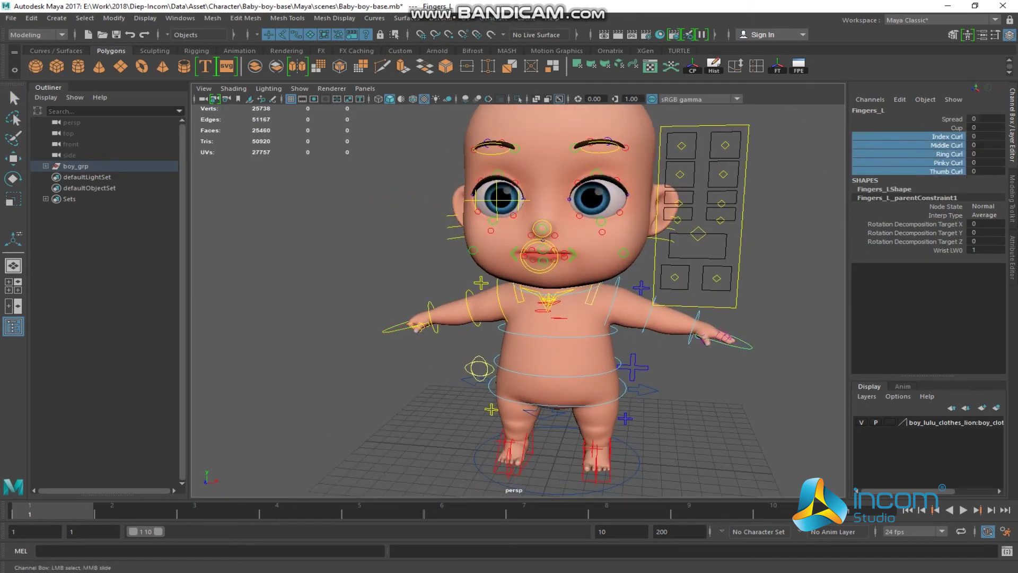
Try rotating the torso with the FKRoot_M and spine controls selected together, and undo the rotation
key("q")
left_click(594, 460)
scroll(530, 297, "up", 2)
left_click_drag(530, 297, 562, 296, "alt")
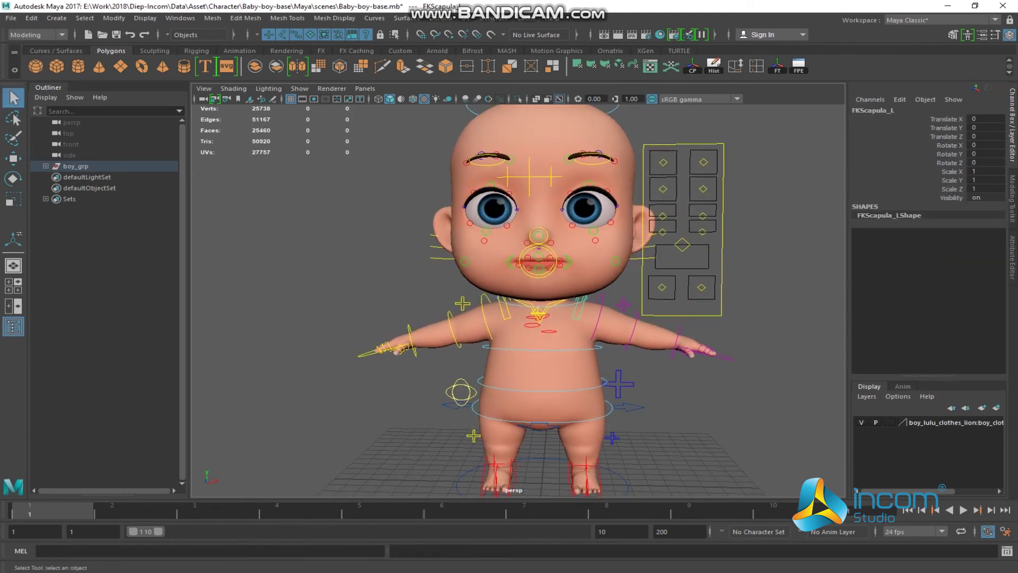
left_click(599, 347)
left_click(461, 391)
key("e")
mouse_move(509, 371)
left_mouse_down()
mouse_move(578, 361)
mouse_move(498, 371)
mouse_move(561, 365)
mouse_move(524, 371)
left_mouse_up()
key("ctrl+z")
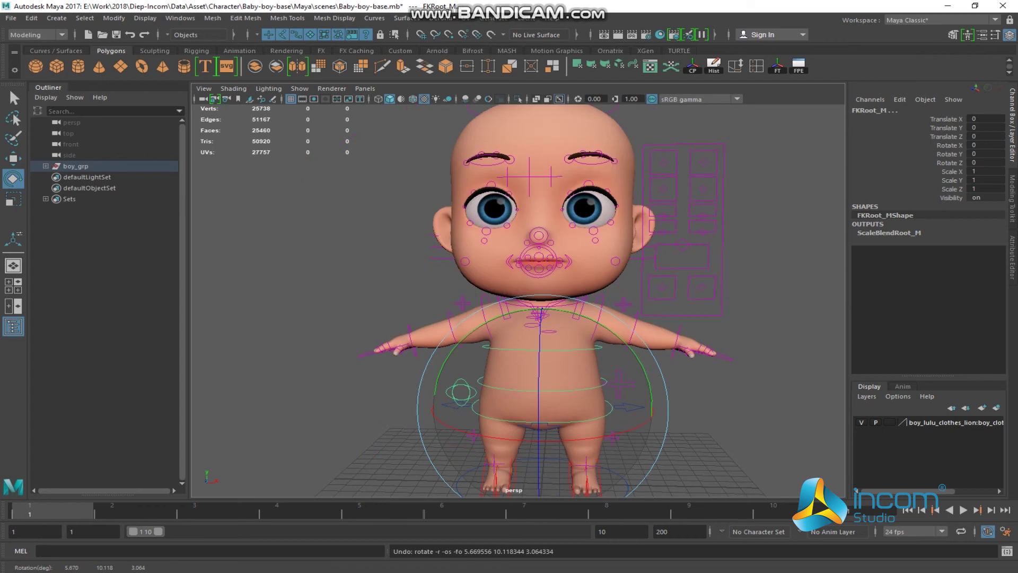
Try rotating the lower face with the lowerFace_M control, and undo the rotation
left_click(539, 265)
left_click_drag(538, 255, 577, 247)
key("q")
key("ctrl+z")
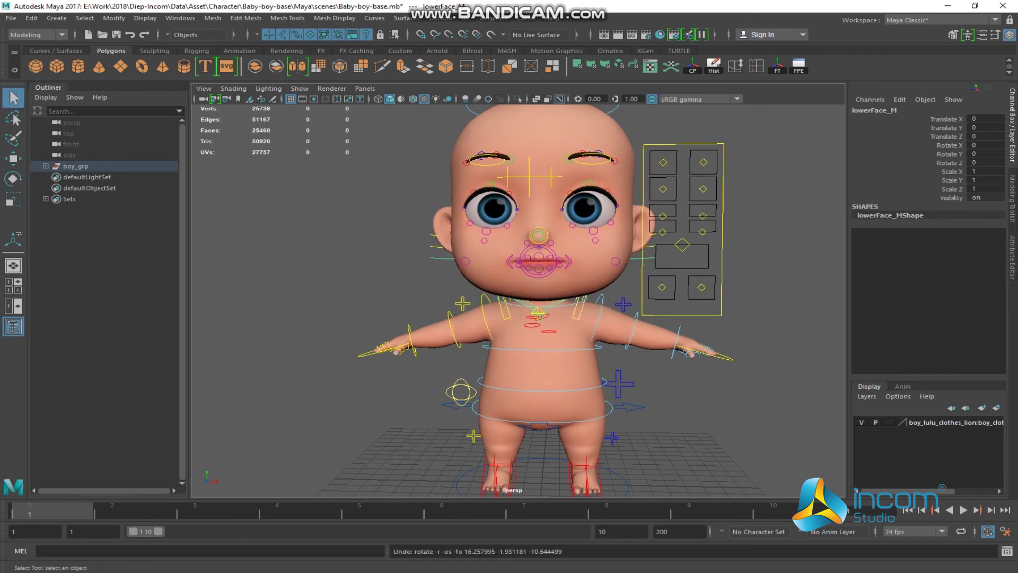
scroll(516, 292, "down", 4)
scroll(517, 292, "up", 2)
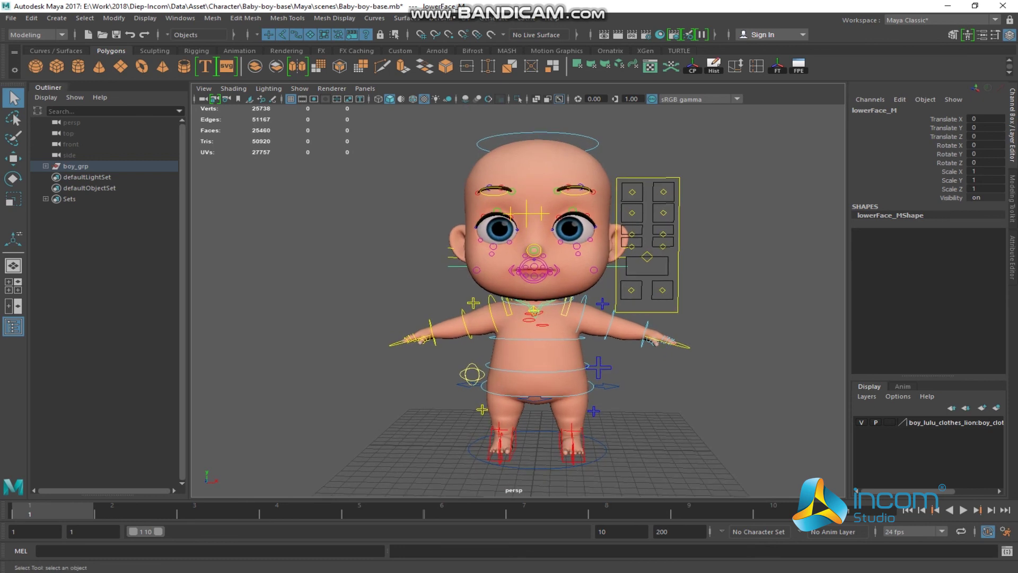